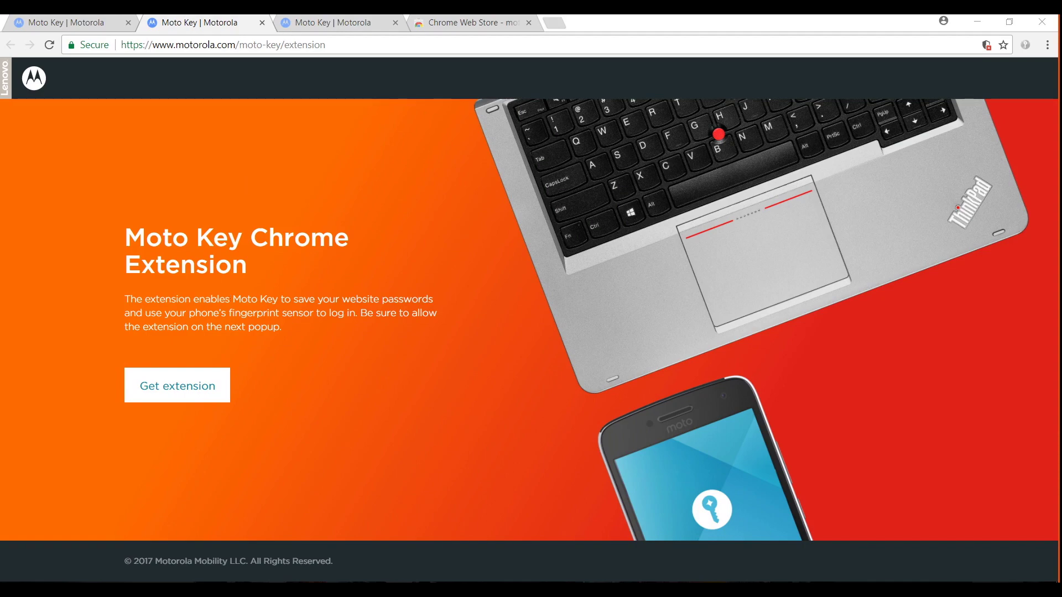
# View the 'You're ready to use Moto Key' page, then the Chrome Web Store Moto Key results
pyautogui.click(324, 30)
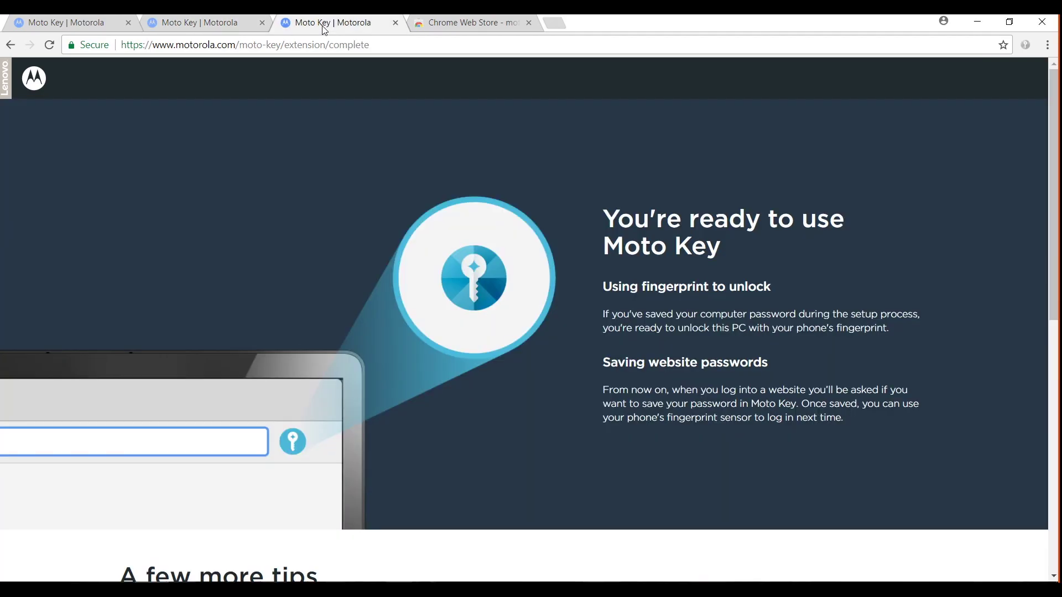
pyautogui.click(471, 25)
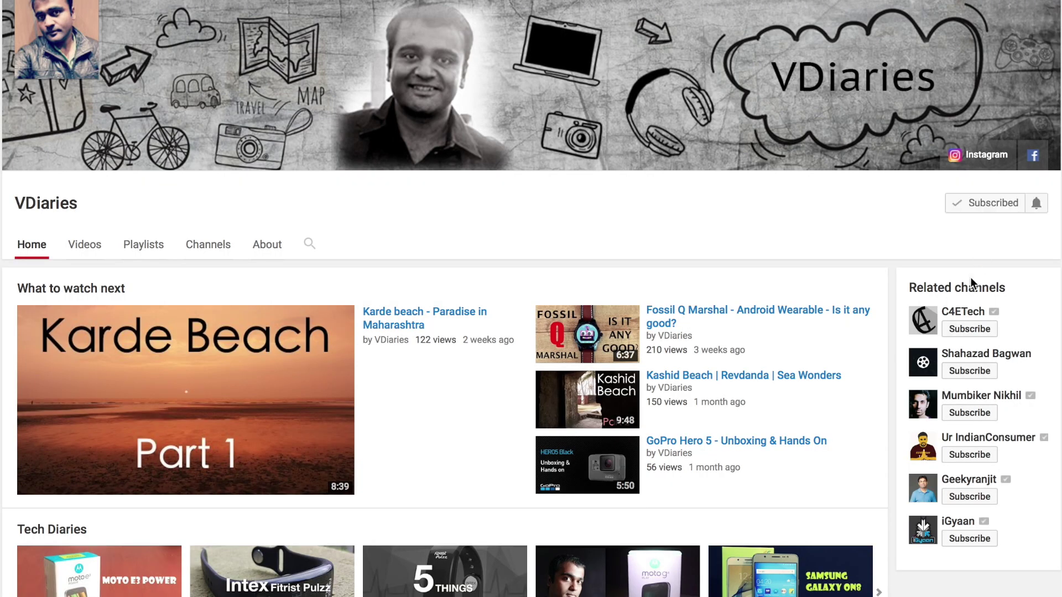
# Subscribe to VDiaries, tick the new-upload notifications option and save it
pyautogui.click(1035, 205)
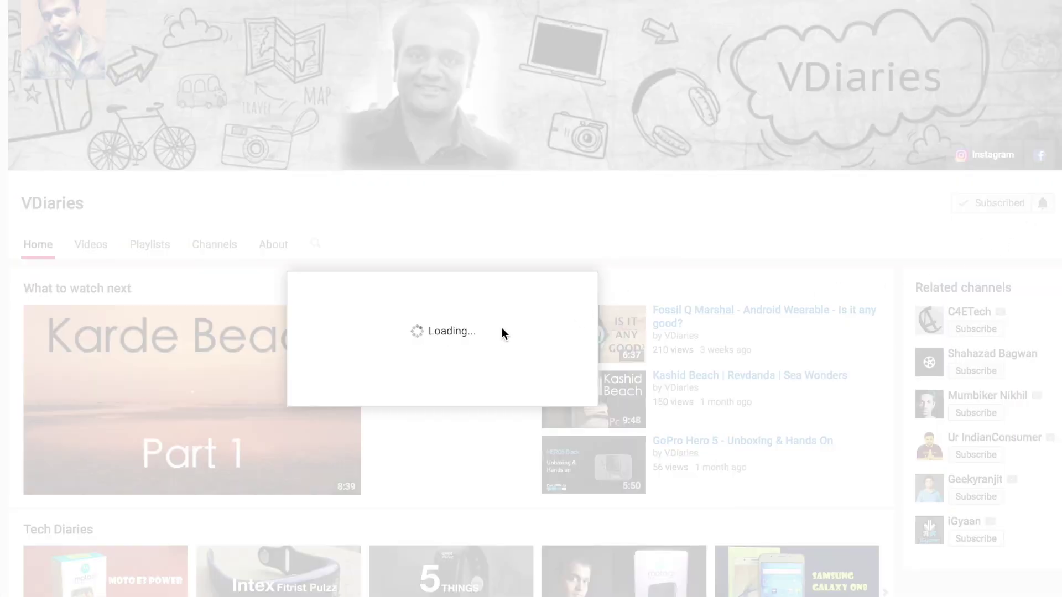
pyautogui.click(427, 300)
pyautogui.click(552, 406)
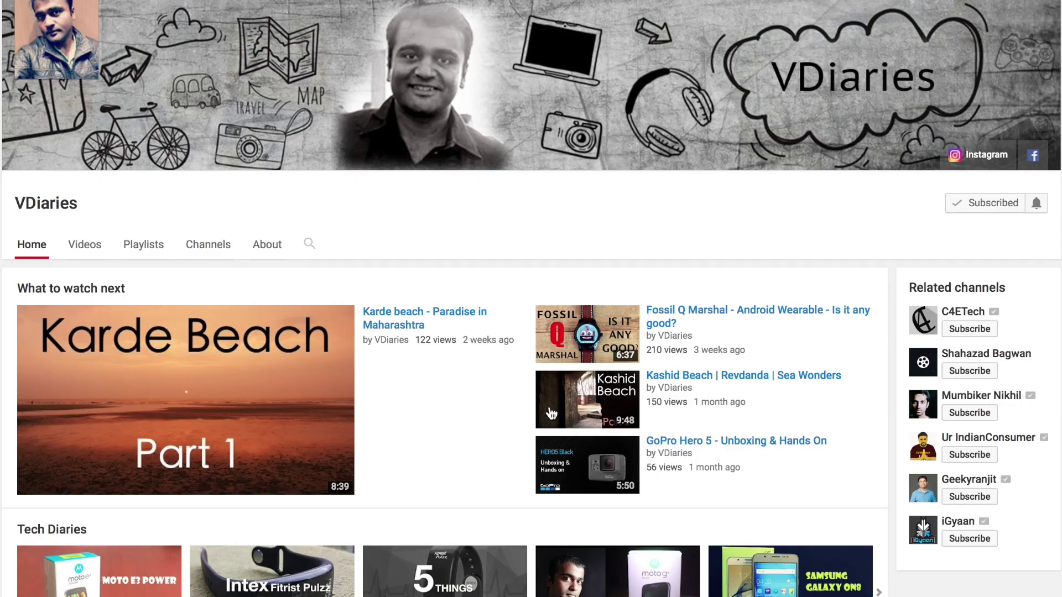